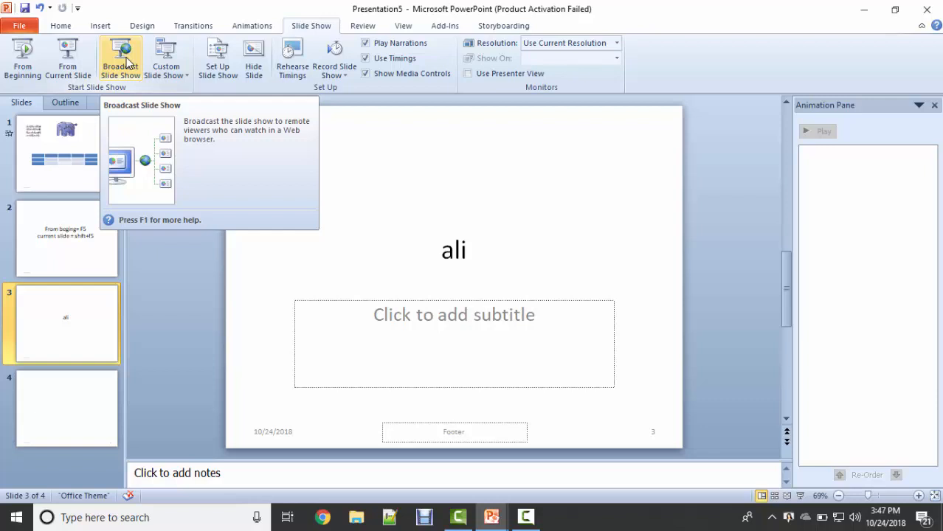
- Duplicate slide 3 six times to extend the presentation to ten slides
left_click(185, 76)
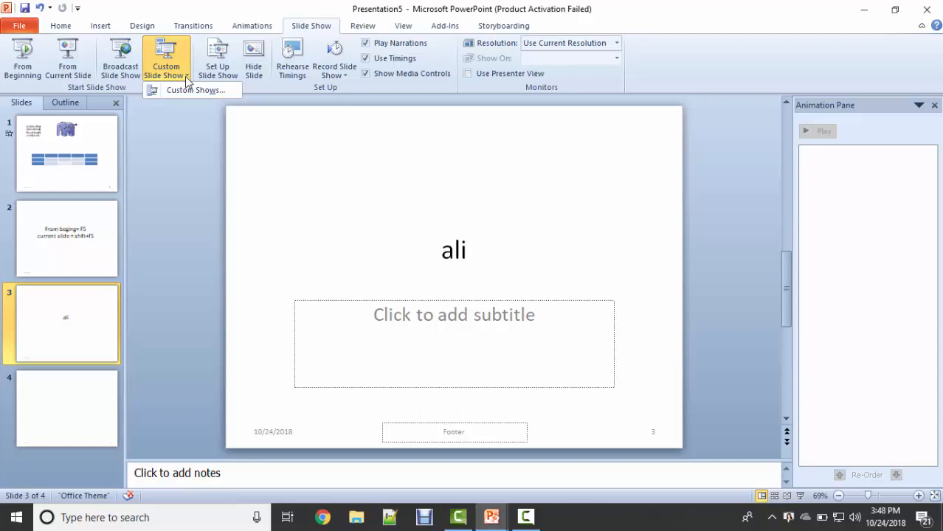
left_click(49, 152)
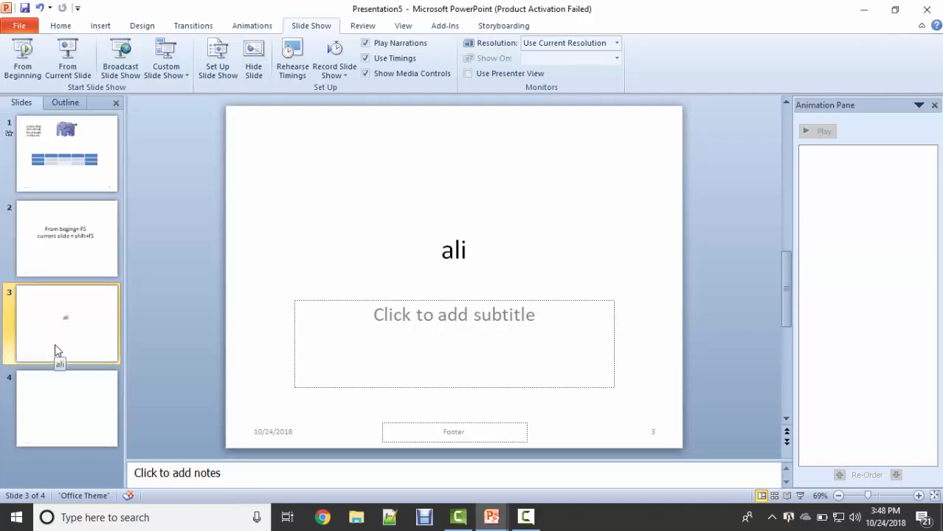
key("ctrl+d")
key("ctrl+d")
key("ctrl+d")
key("ctrl+d")
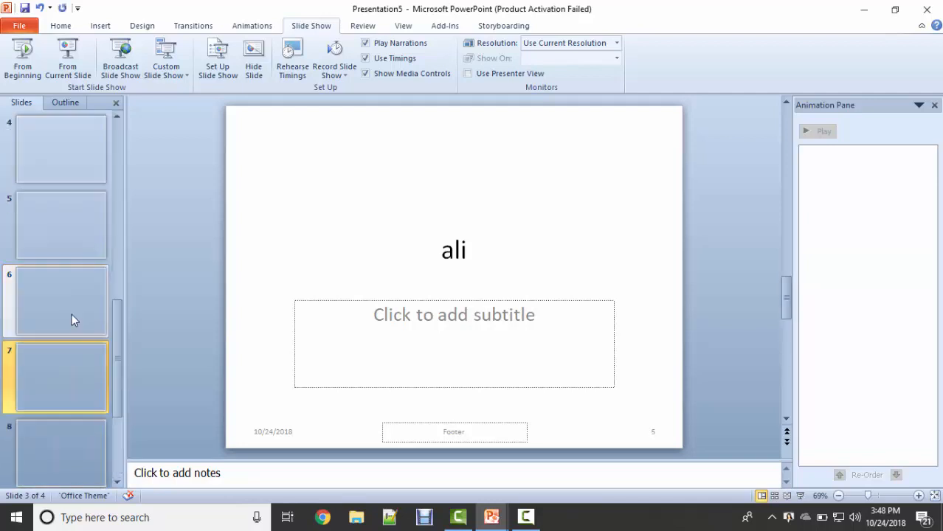
key("ctrl+d")
key("ctrl+d")
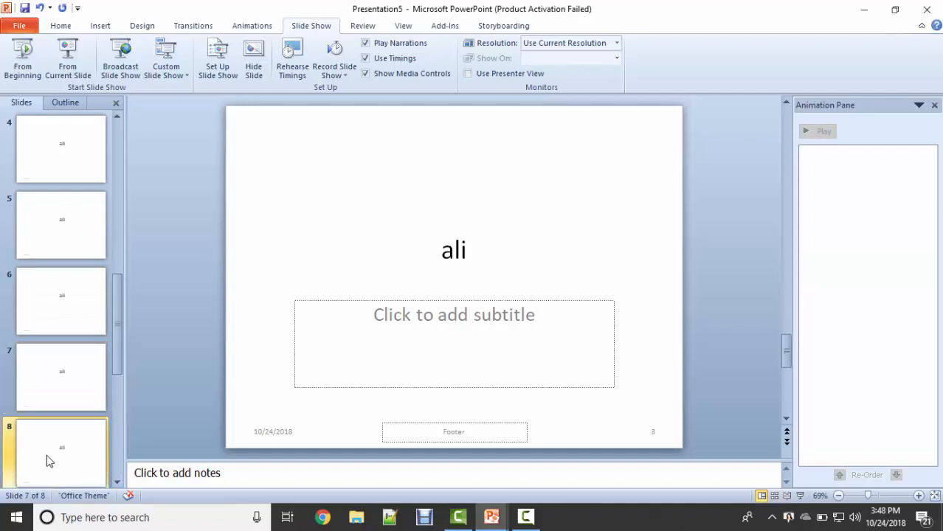
- Enter "1 4 9" as the title of the last slide, slide 10
left_click(47, 400)
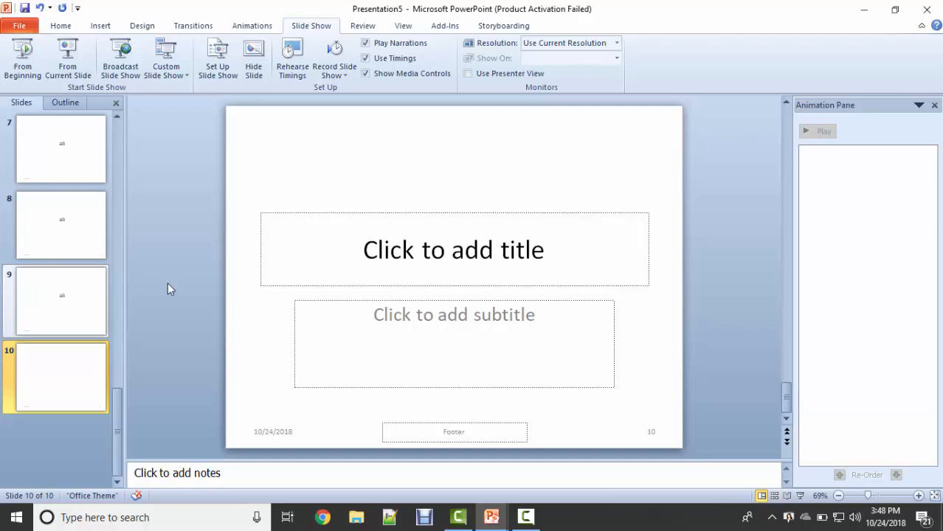
left_click(348, 283)
type("1 4")
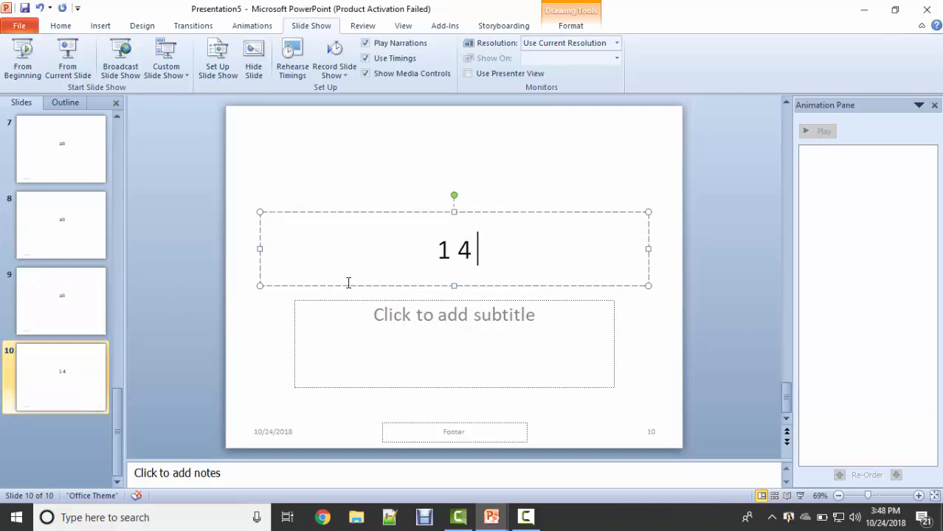
type(" 9")
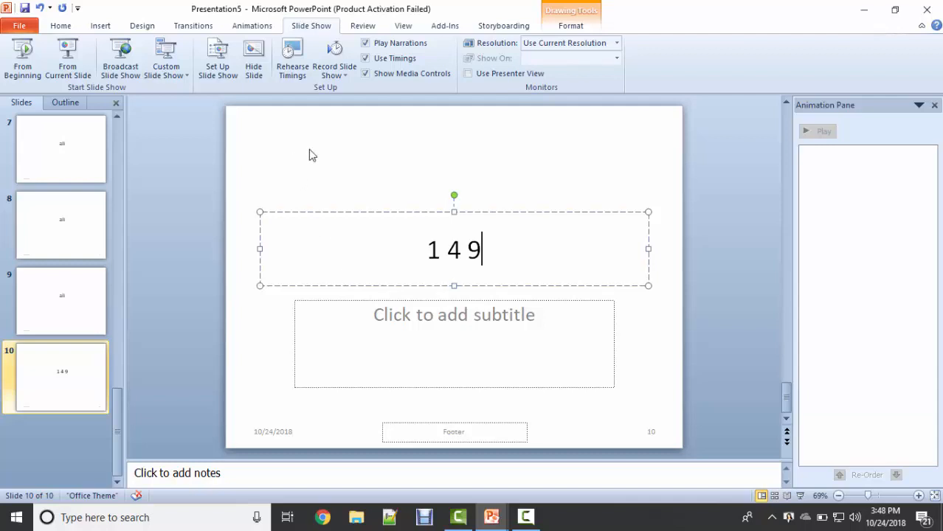
- Examine the All and From/To slide range options in the slide show setup, then close it without saving
left_click(224, 67)
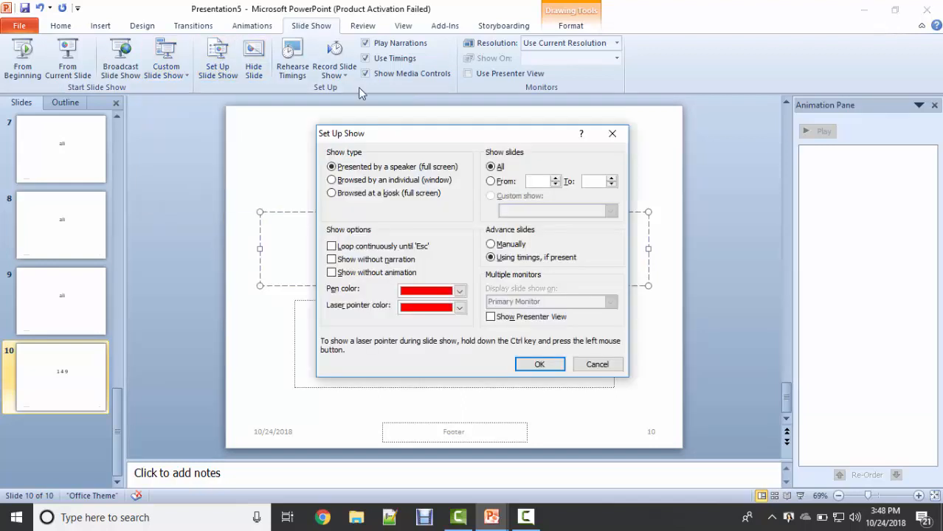
left_click_drag(419, 142, 493, 41)
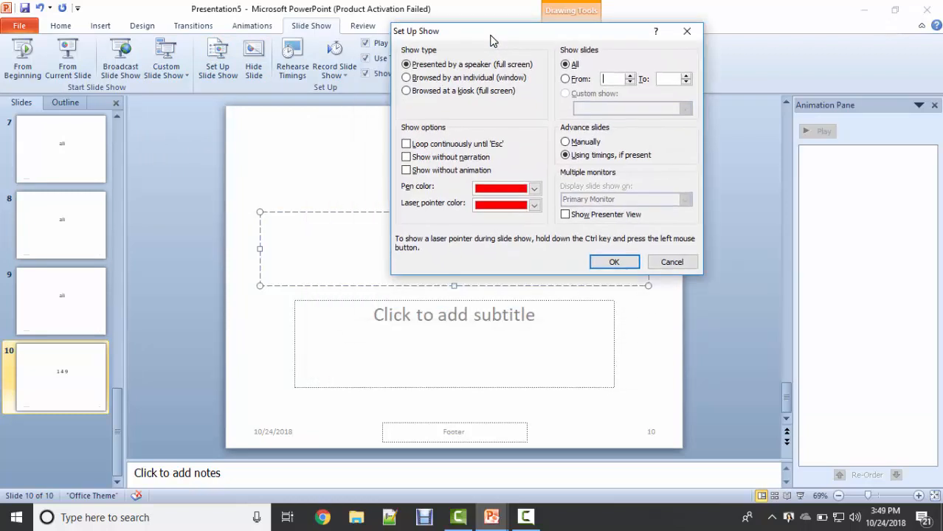
left_click(576, 79)
left_click(572, 64)
left_click(687, 31)
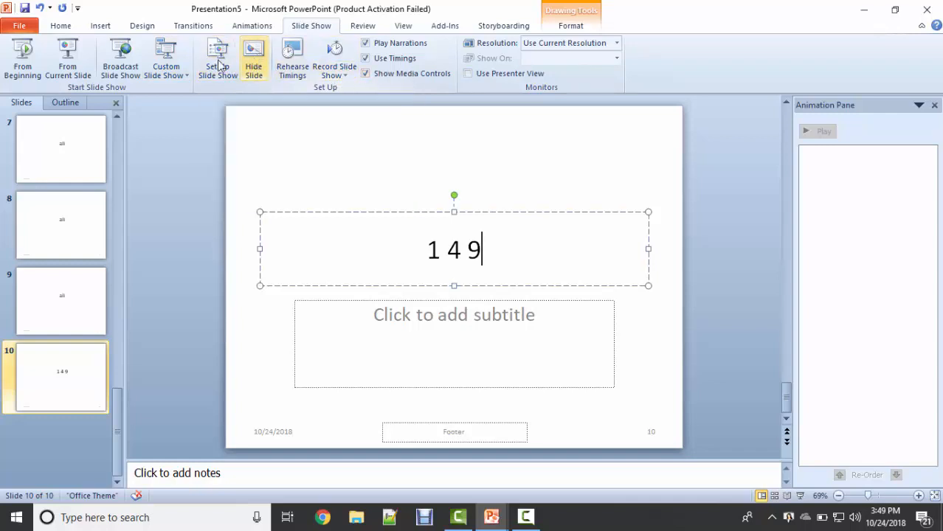
- Create a new custom show containing slides 1, 4 and 9 of the presentation
left_click(189, 76)
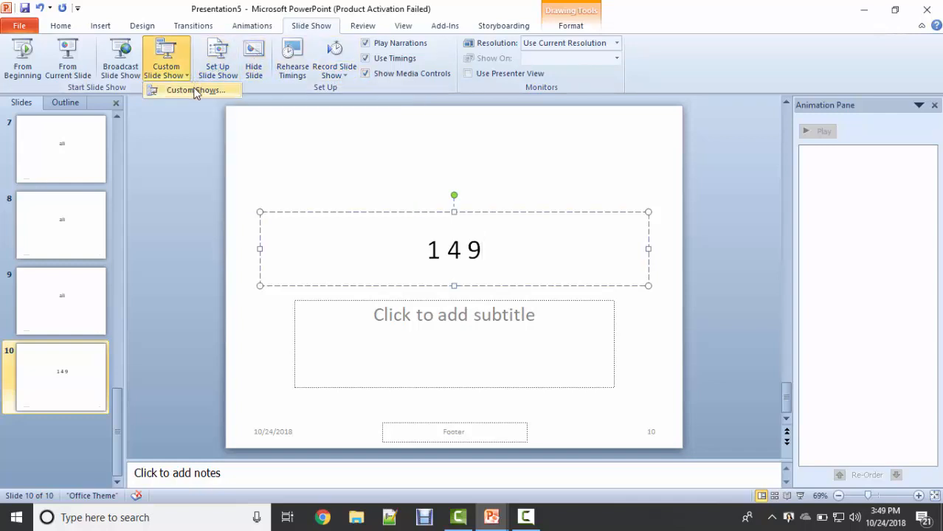
left_click(195, 91)
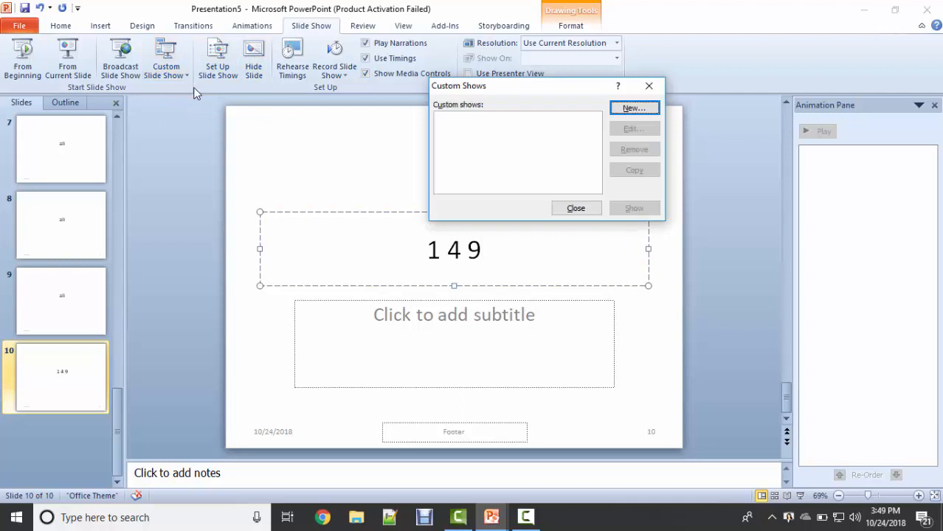
left_click(634, 108)
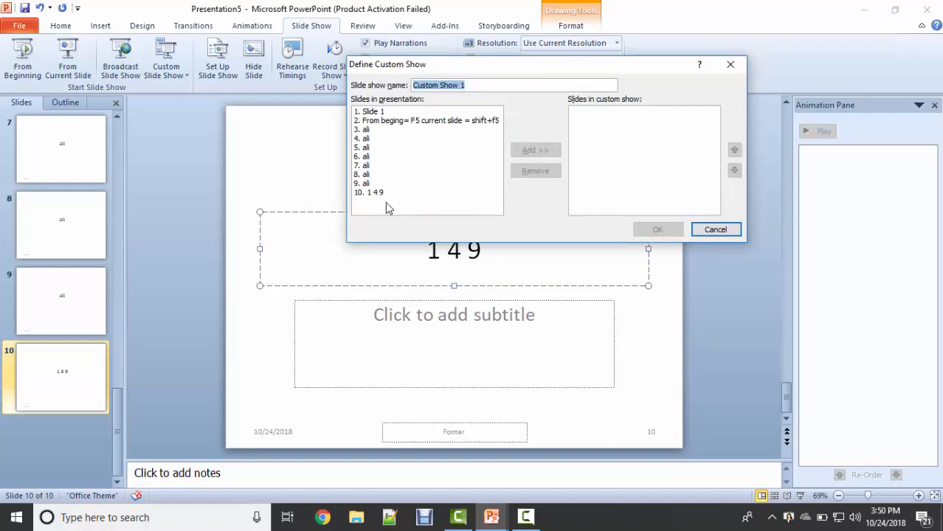
left_click(371, 185)
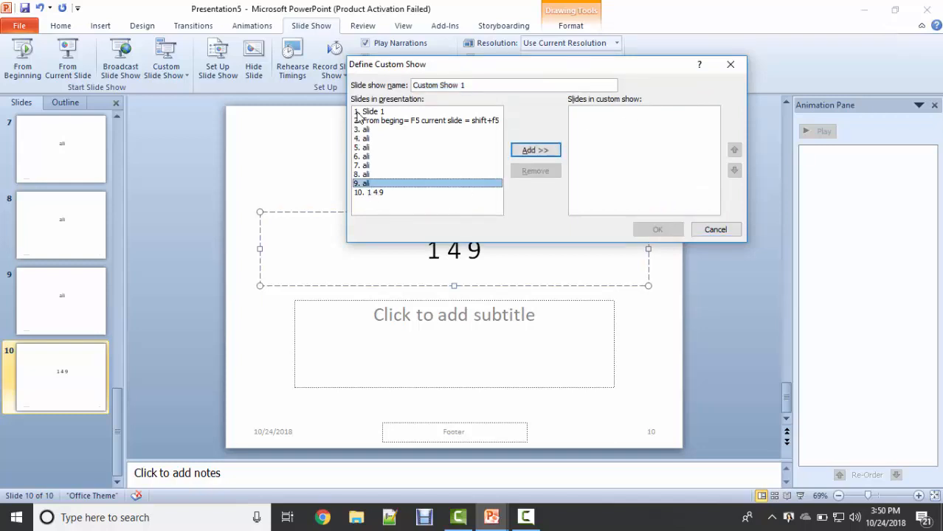
left_click(359, 113)
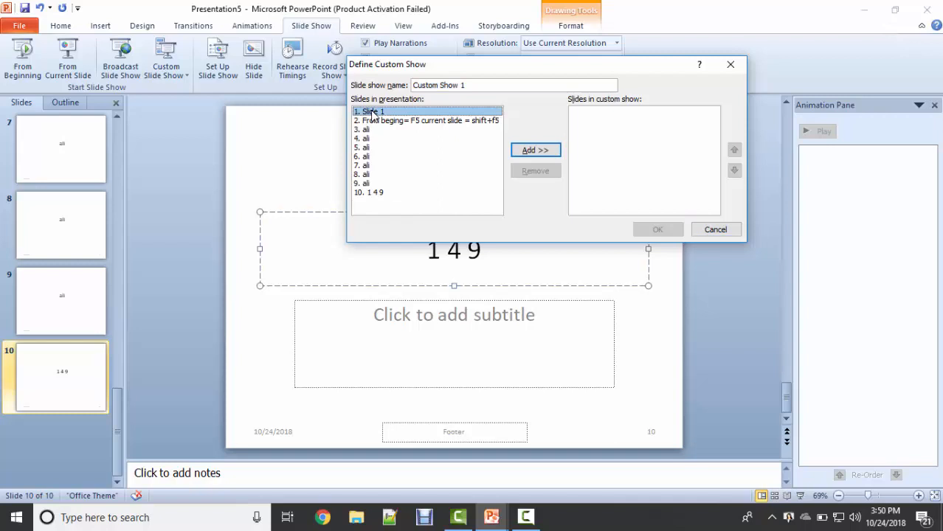
left_click(534, 151)
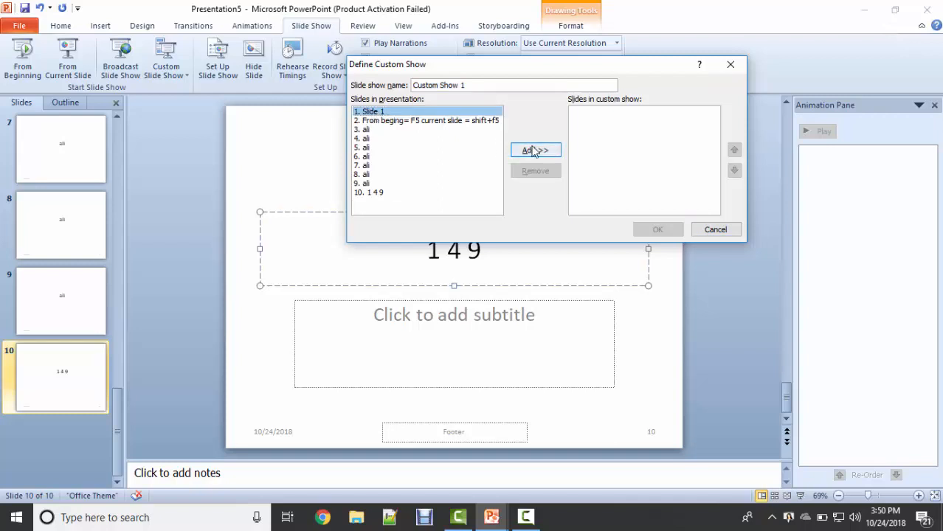
left_click(364, 139)
left_click(526, 151)
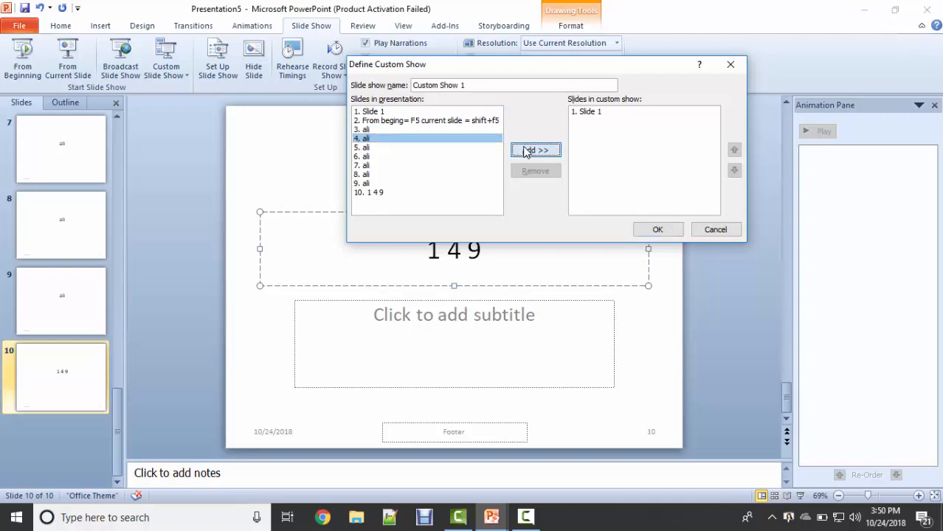
left_click(376, 181)
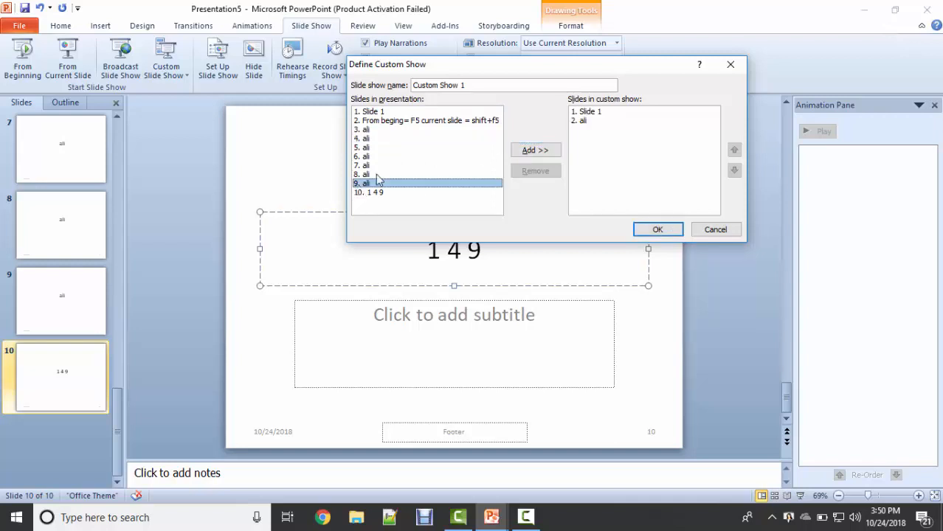
left_click(522, 150)
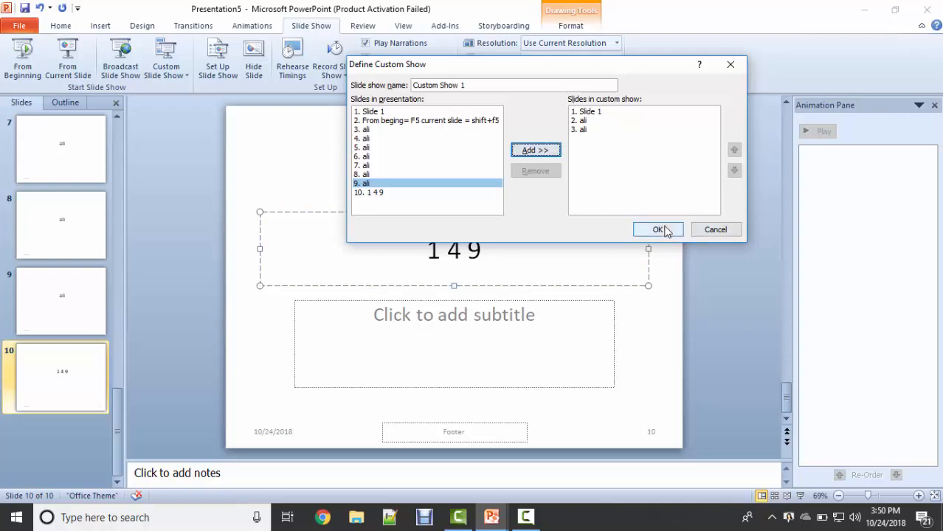
left_click(664, 230)
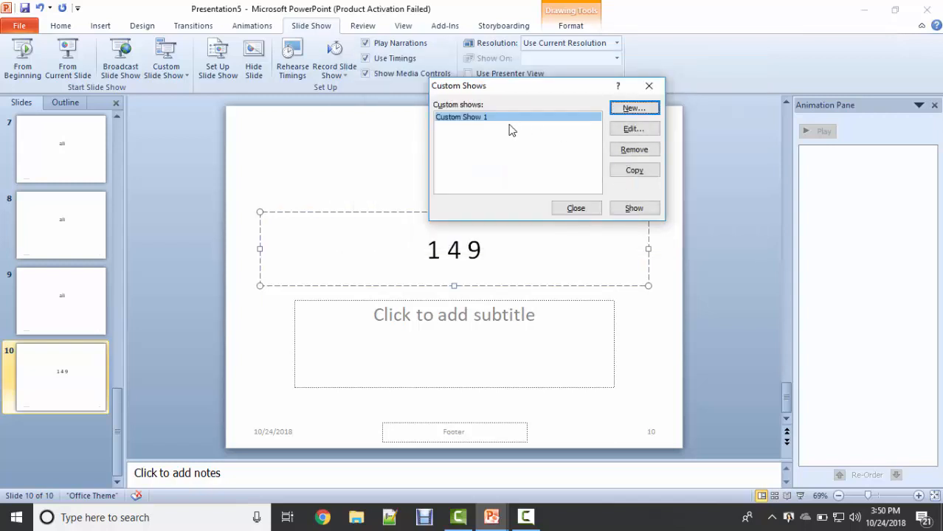
- Rename the custom show to "my slide show" and close the list of custom shows
left_click(630, 129)
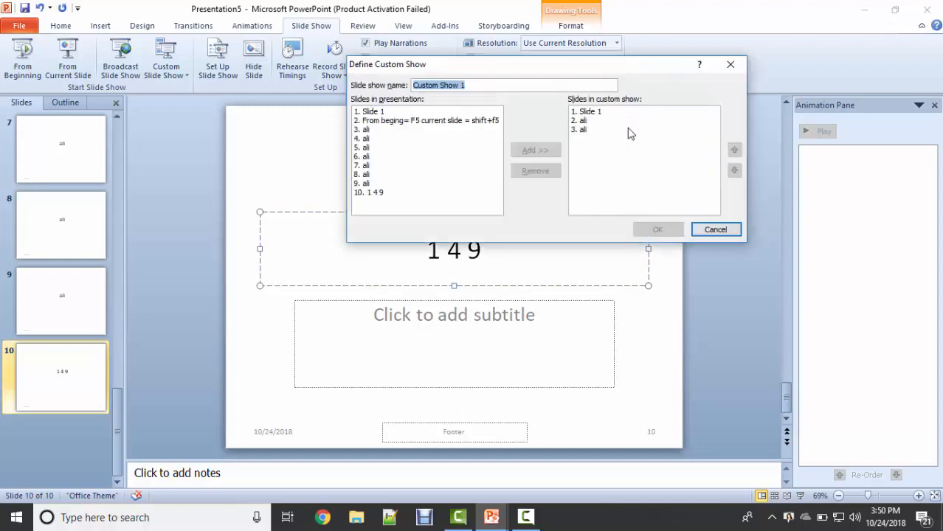
left_click(477, 85)
left_click_drag(477, 85, 406, 83)
type("my")
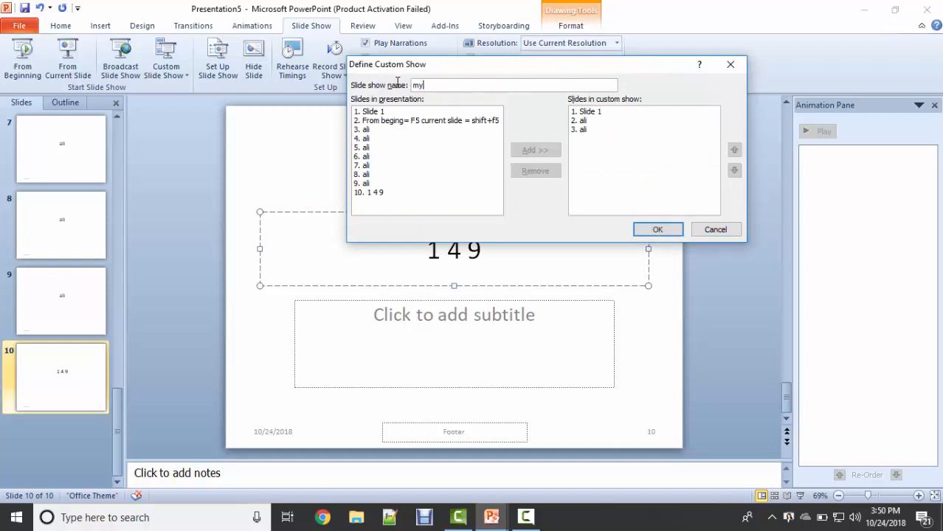
type(" slide show")
key("Return")
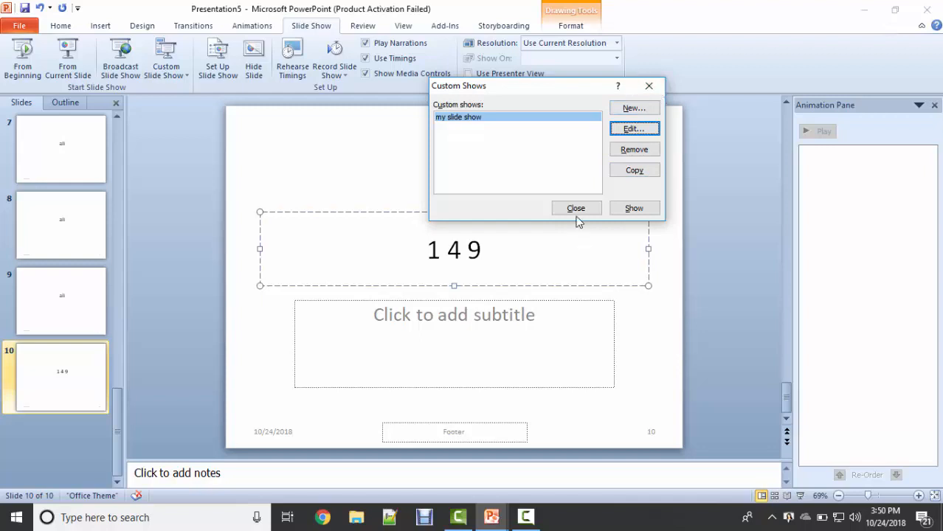
left_click(576, 213)
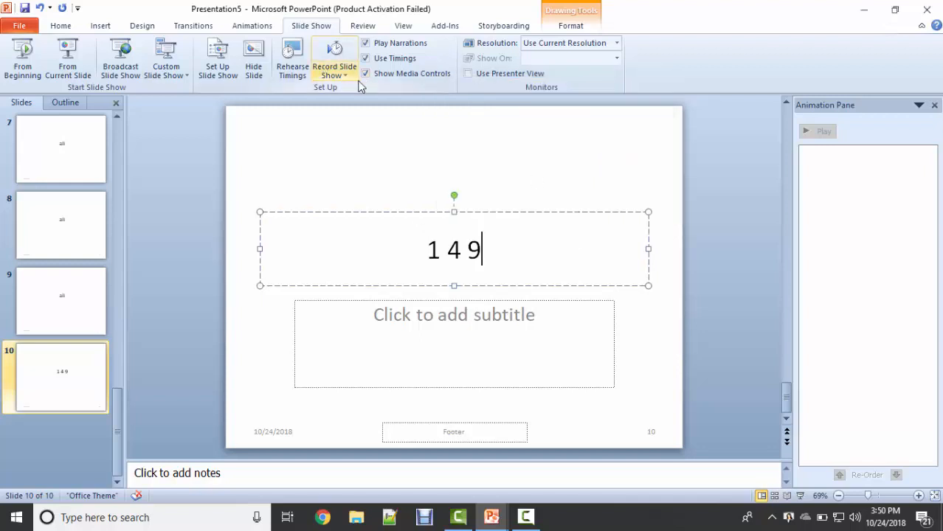
- Open the slide show setup to access its show slides options
left_click(230, 70)
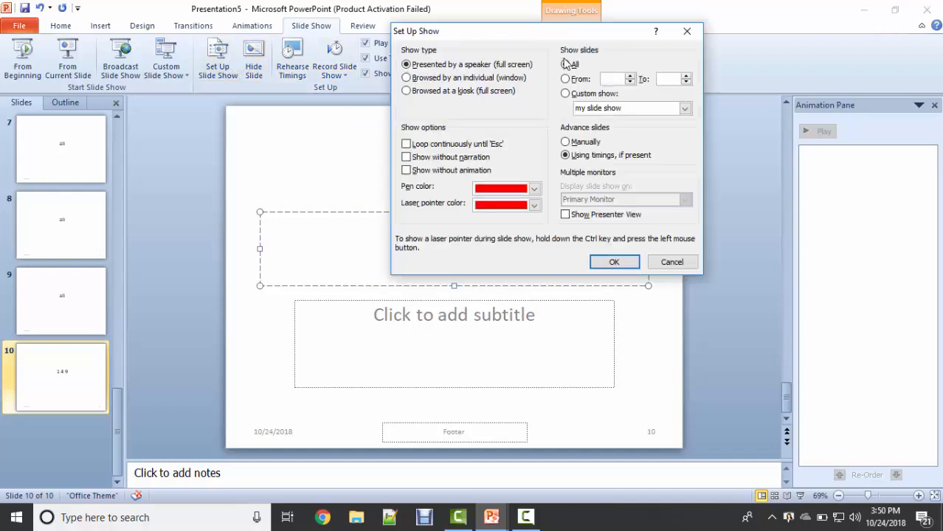